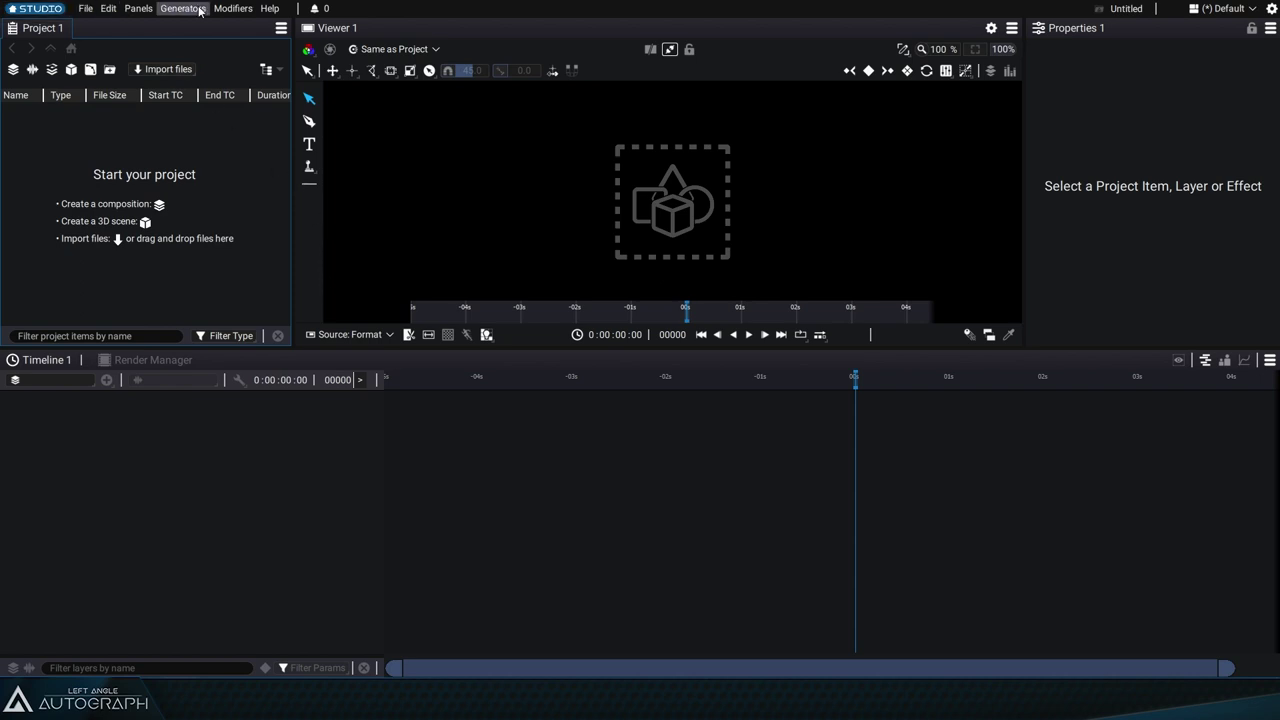
- Browse the main menus and the workspace options, then dismiss them
left_click(88, 9)
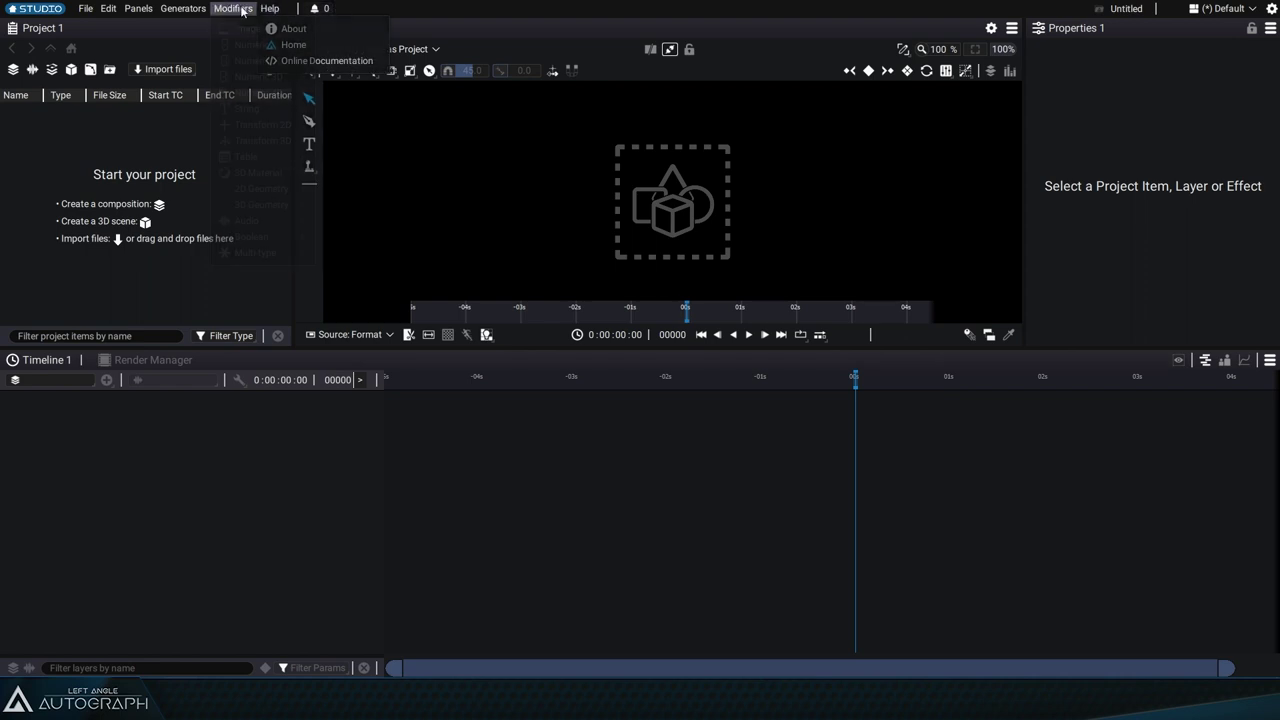
mouse_move(96, 9)
left_click(374, 17)
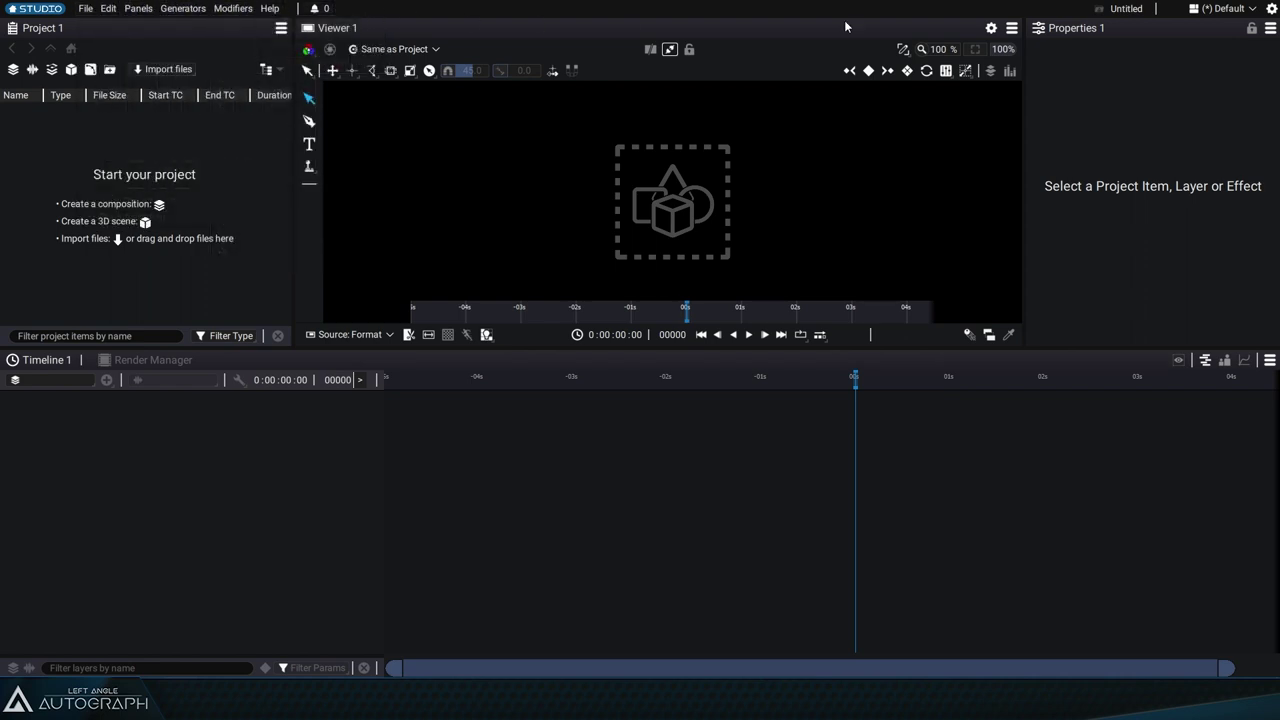
left_click(1190, 9)
left_click(1075, 12)
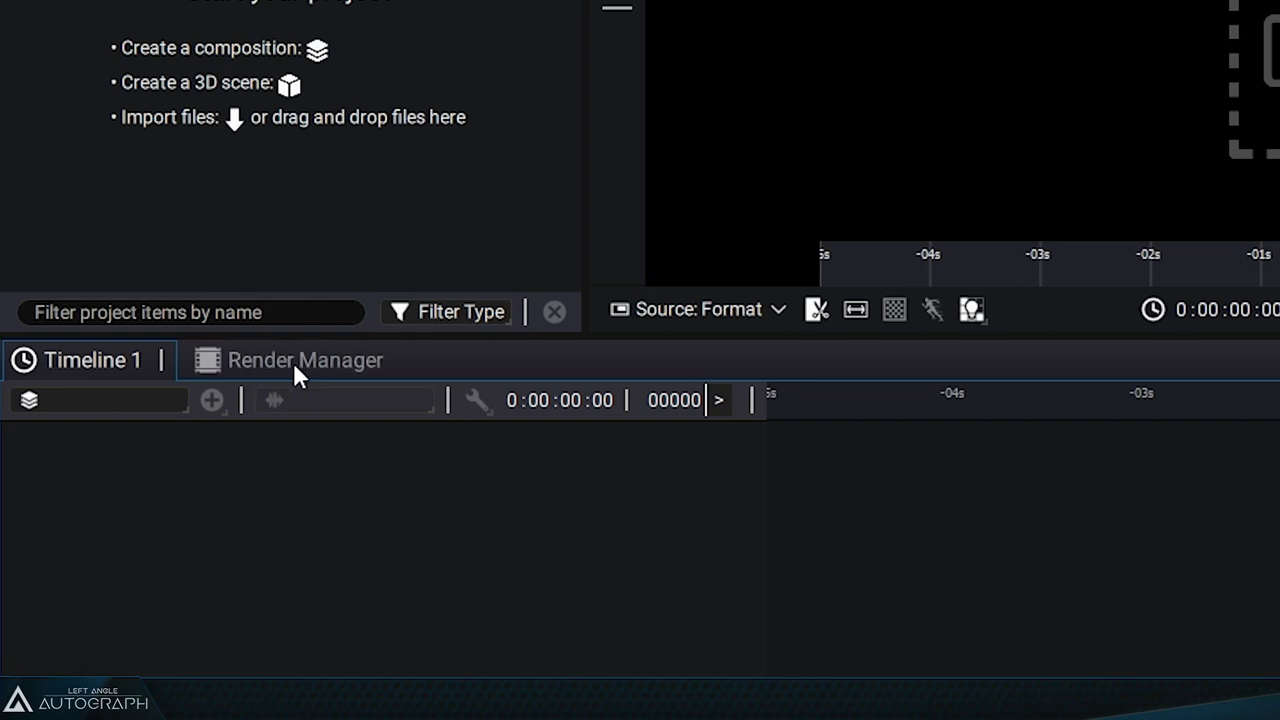
- Peek at Render Manager, then resize panels for a taller Viewer, wider Properties and shorter Timeline
left_click(293, 362)
left_click(128, 355)
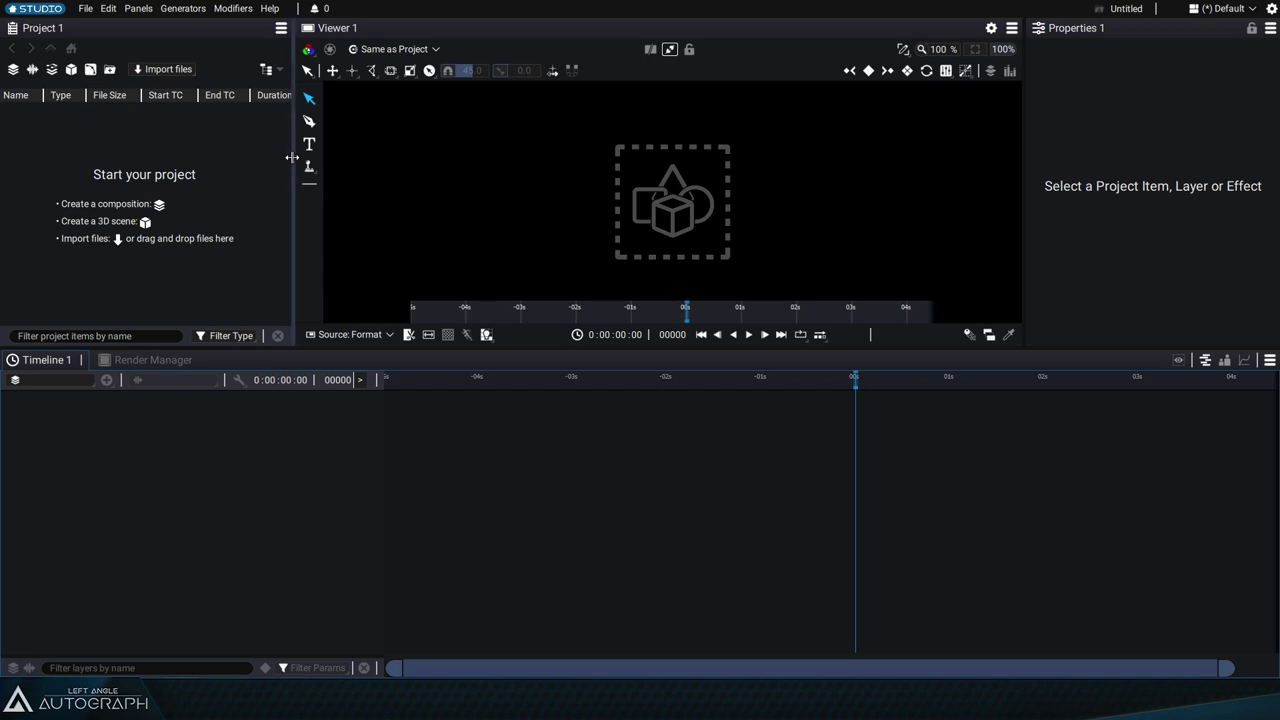
left_click_drag(293, 160, 345, 188)
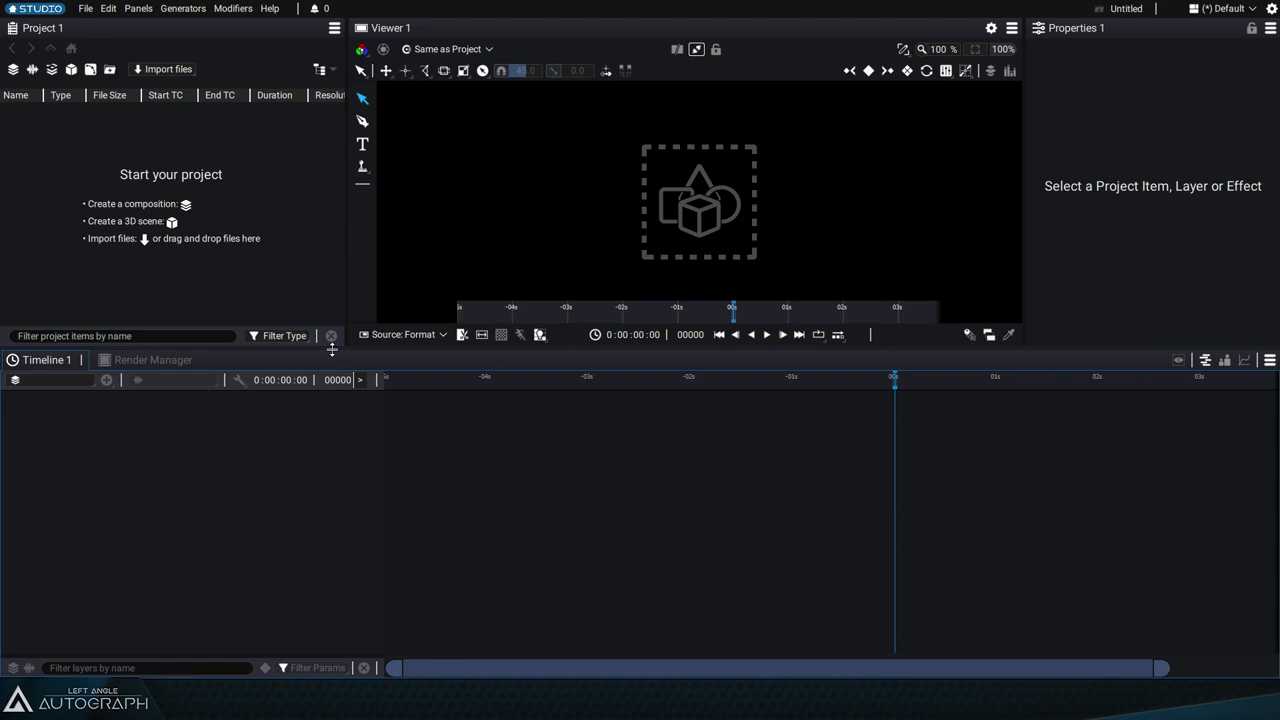
left_click_drag(334, 350, 330, 463)
left_click_drag(1018, 197, 945, 197)
left_click_drag(344, 180, 292, 188)
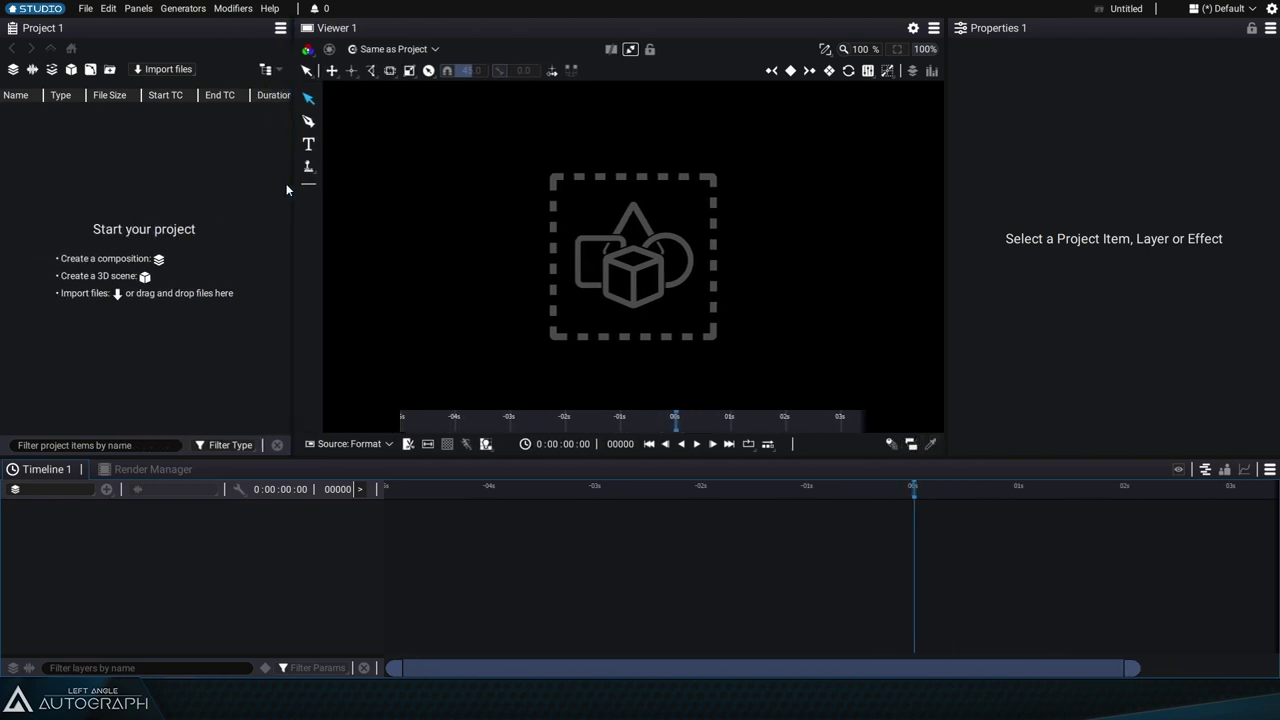
- Dock Project bottom right, Properties left of the Viewer, and Render Manager beside Properties
left_click(36, 33)
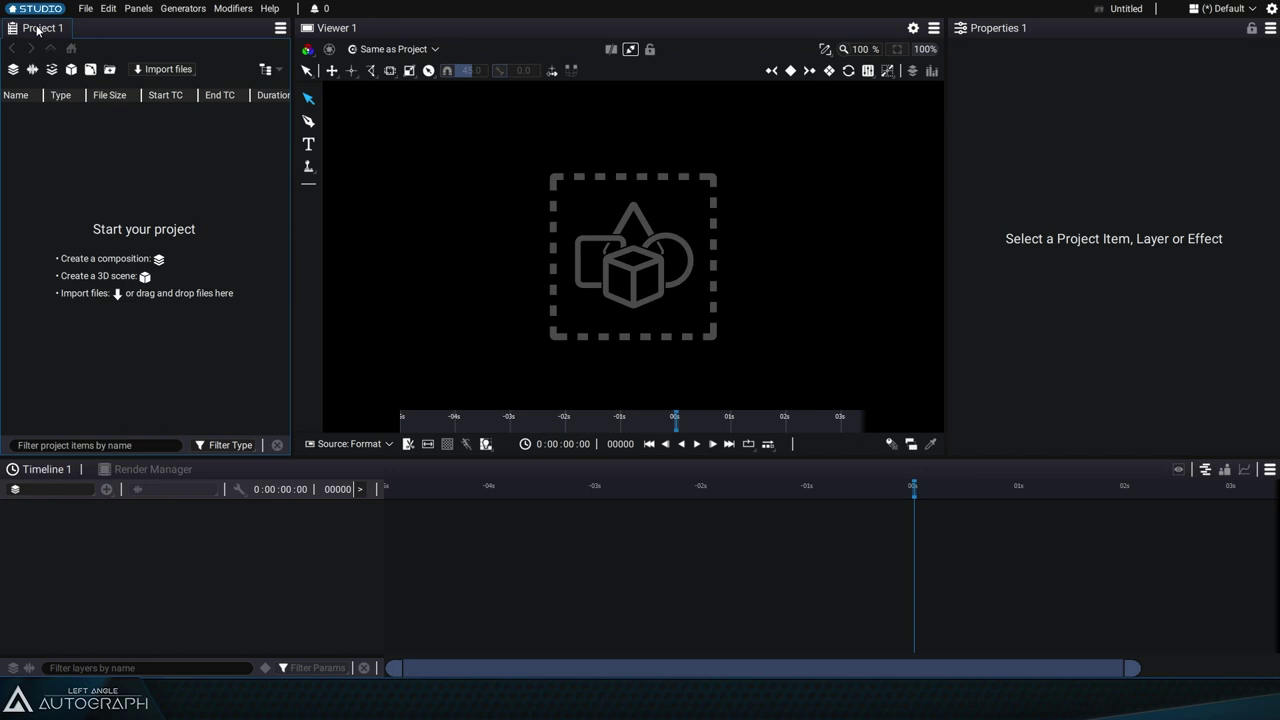
left_click_drag(37, 30, 1078, 568)
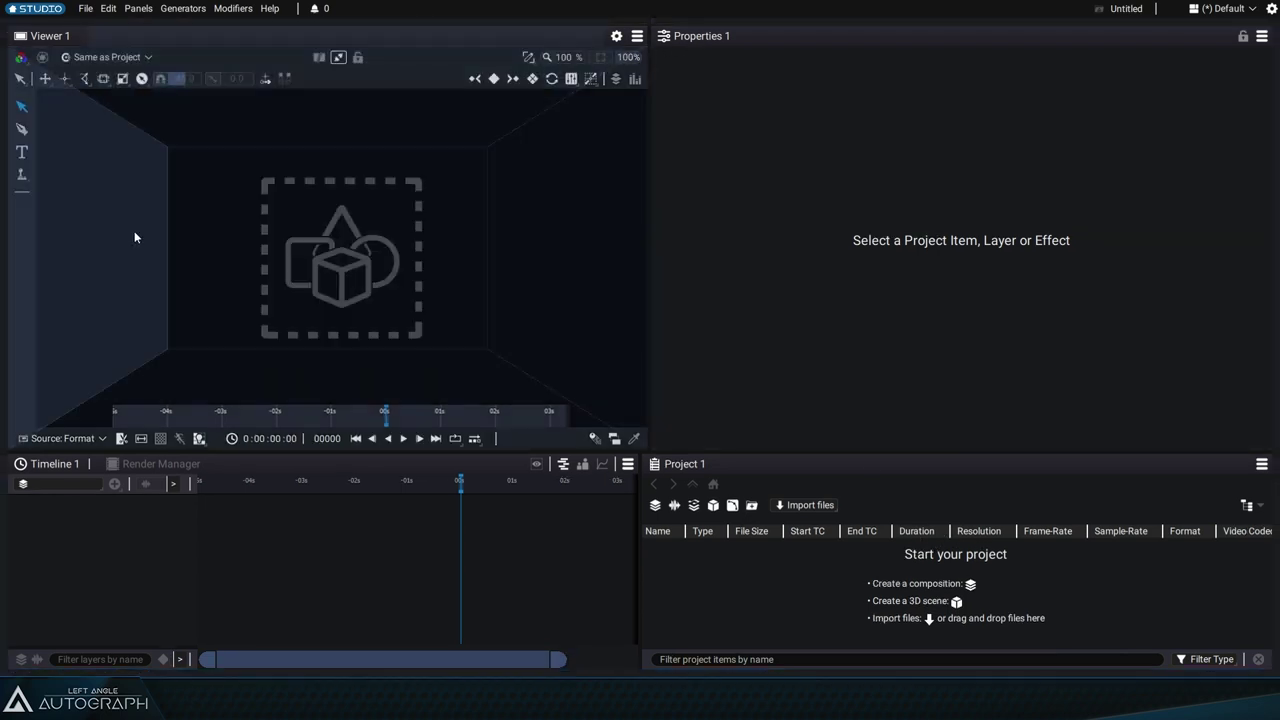
left_click_drag(134, 237, 135, 238)
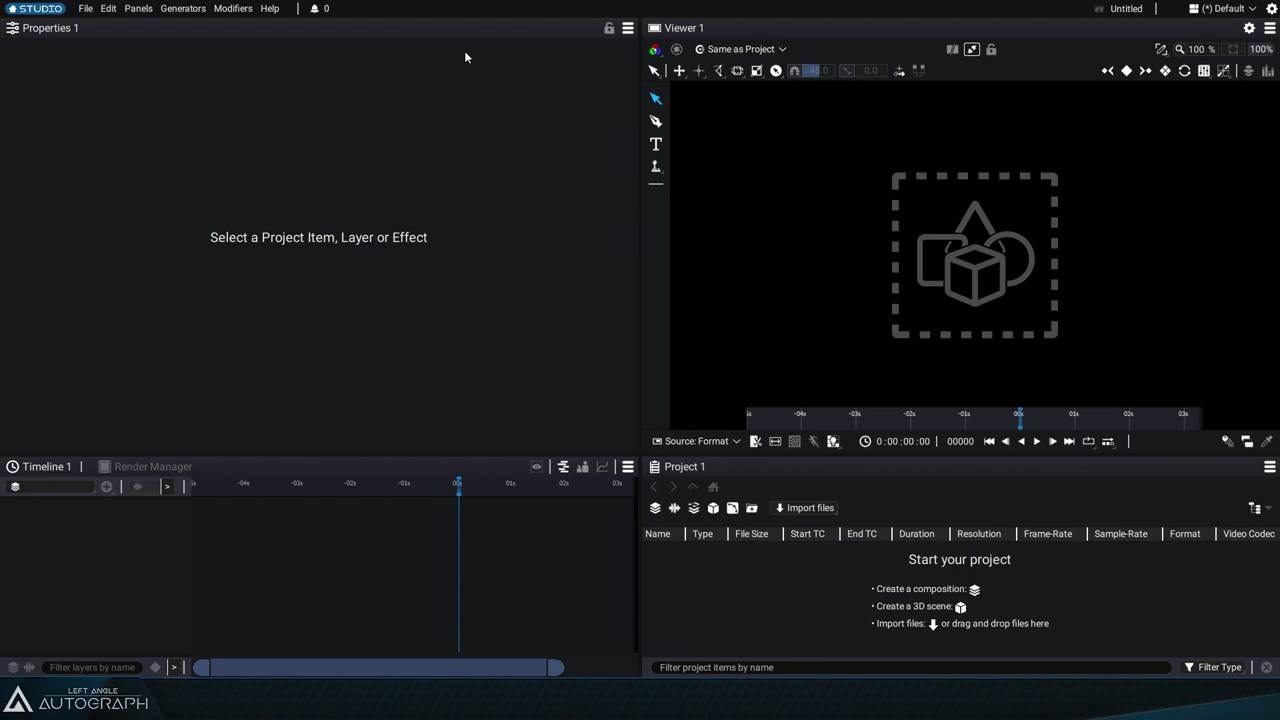
left_click_drag(132, 470, 581, 185)
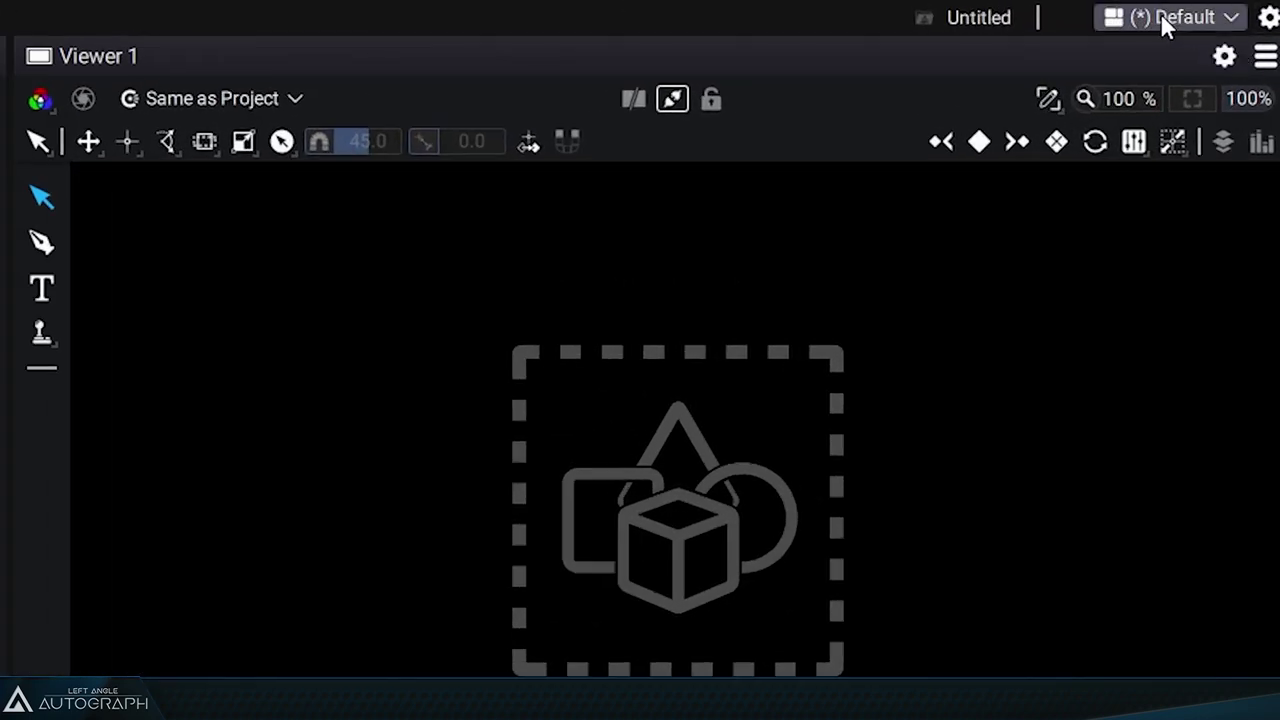
- Choose Reset Workspace to Default from the (*) Default workspace dropdown
left_click(1160, 17)
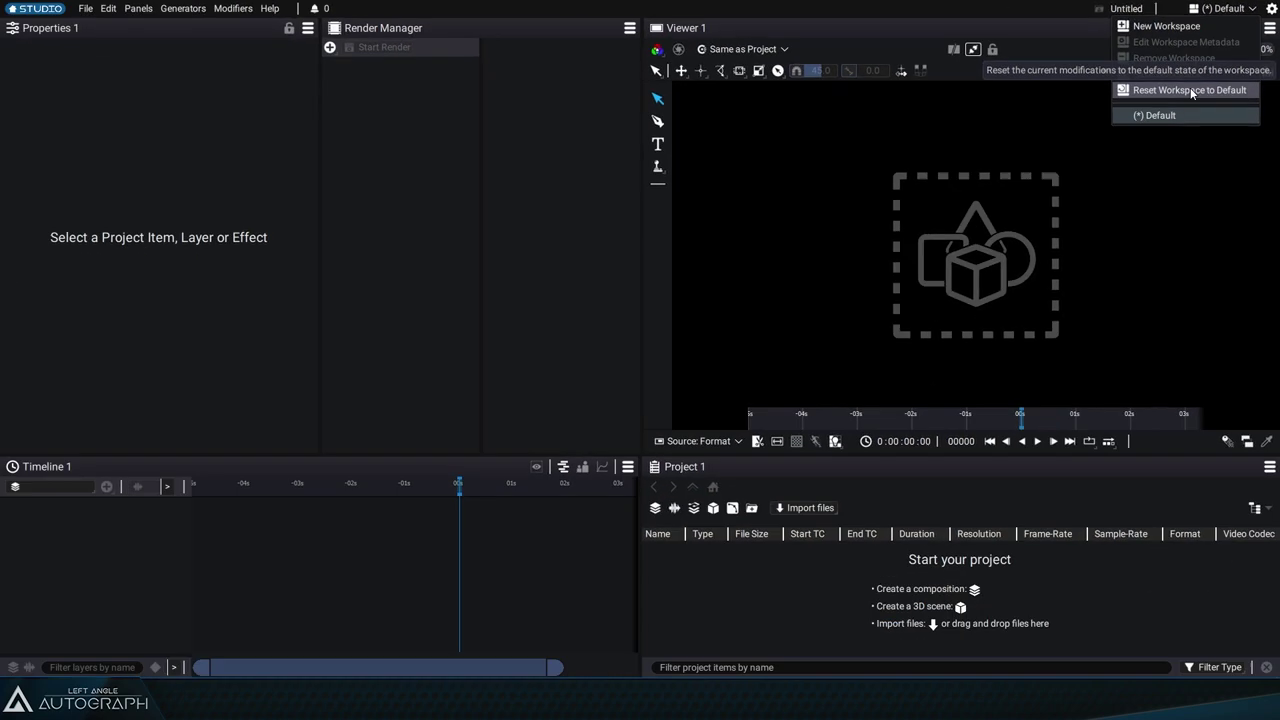
left_click(1157, 125)
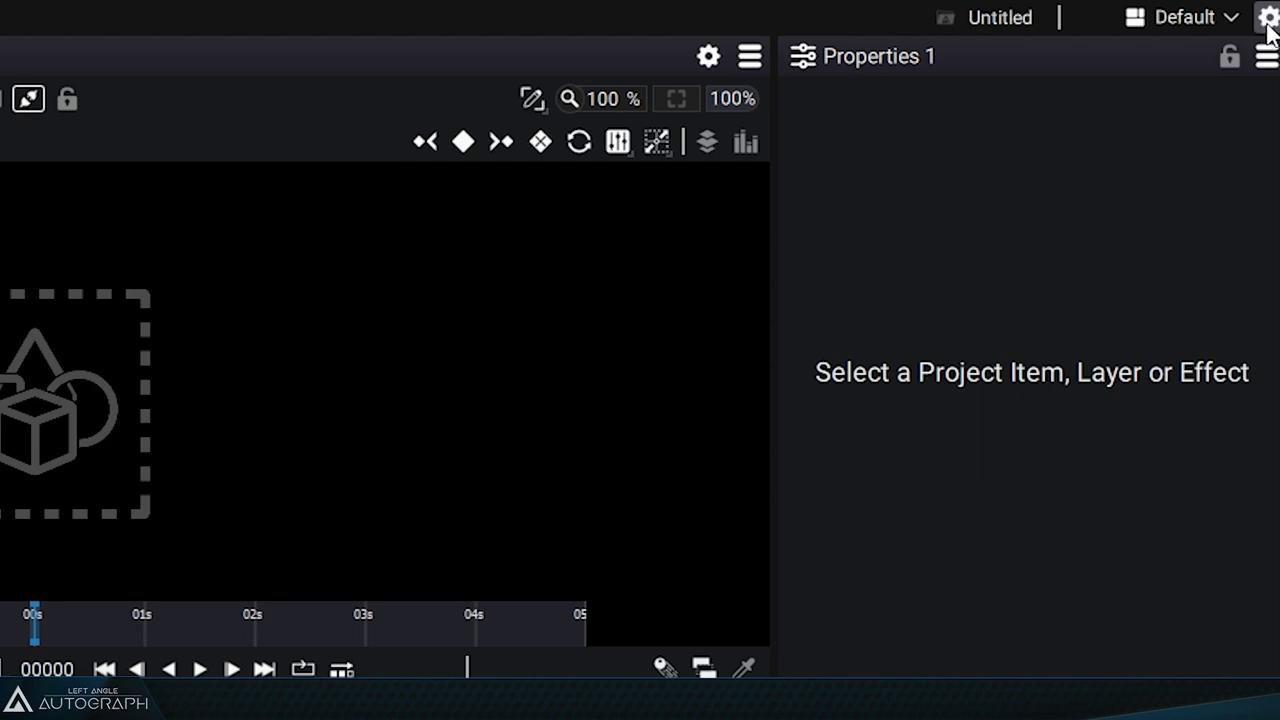
- Look through the Appearance preferences, then close Preferences without changes
left_click(1268, 22)
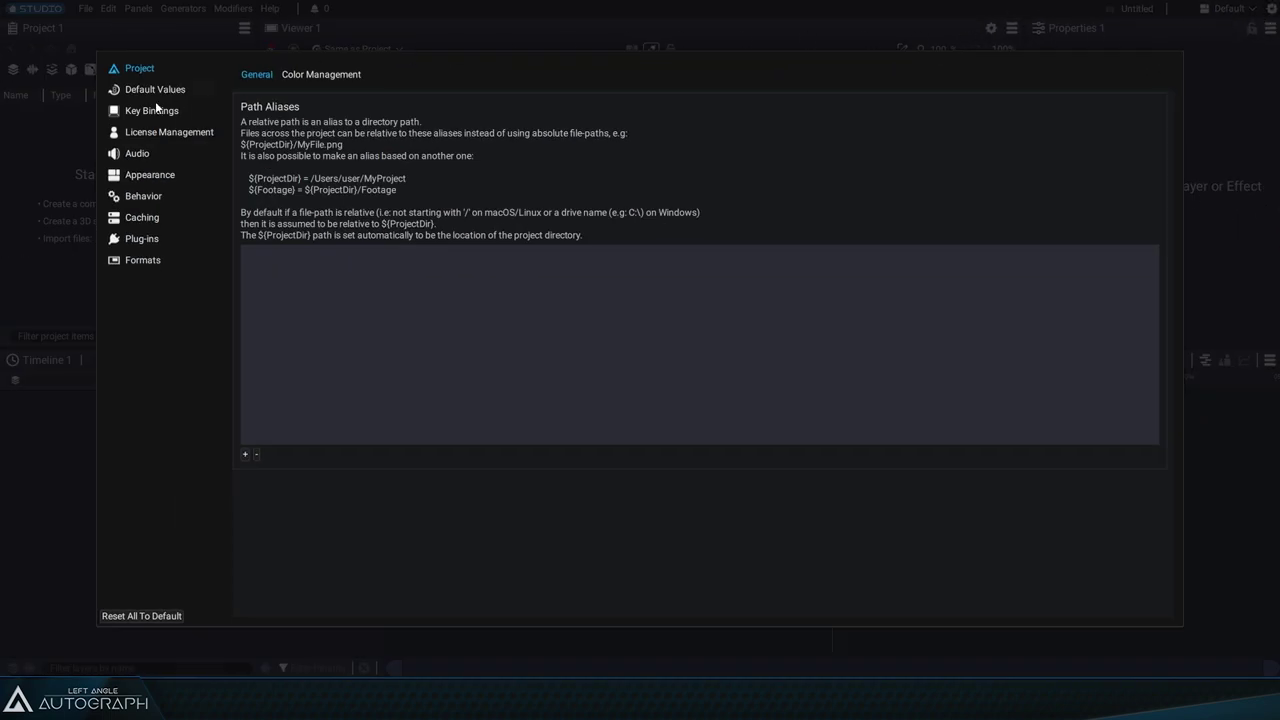
left_click(148, 177)
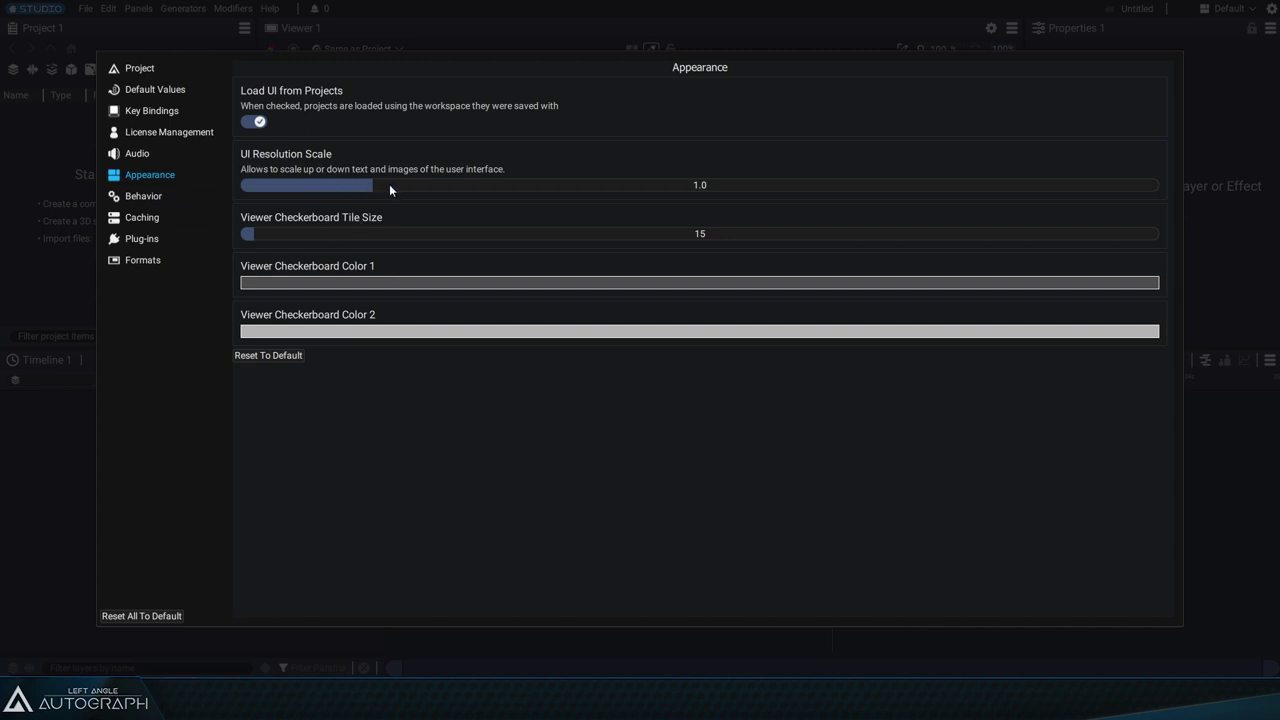
scroll(391, 184, "down", 2)
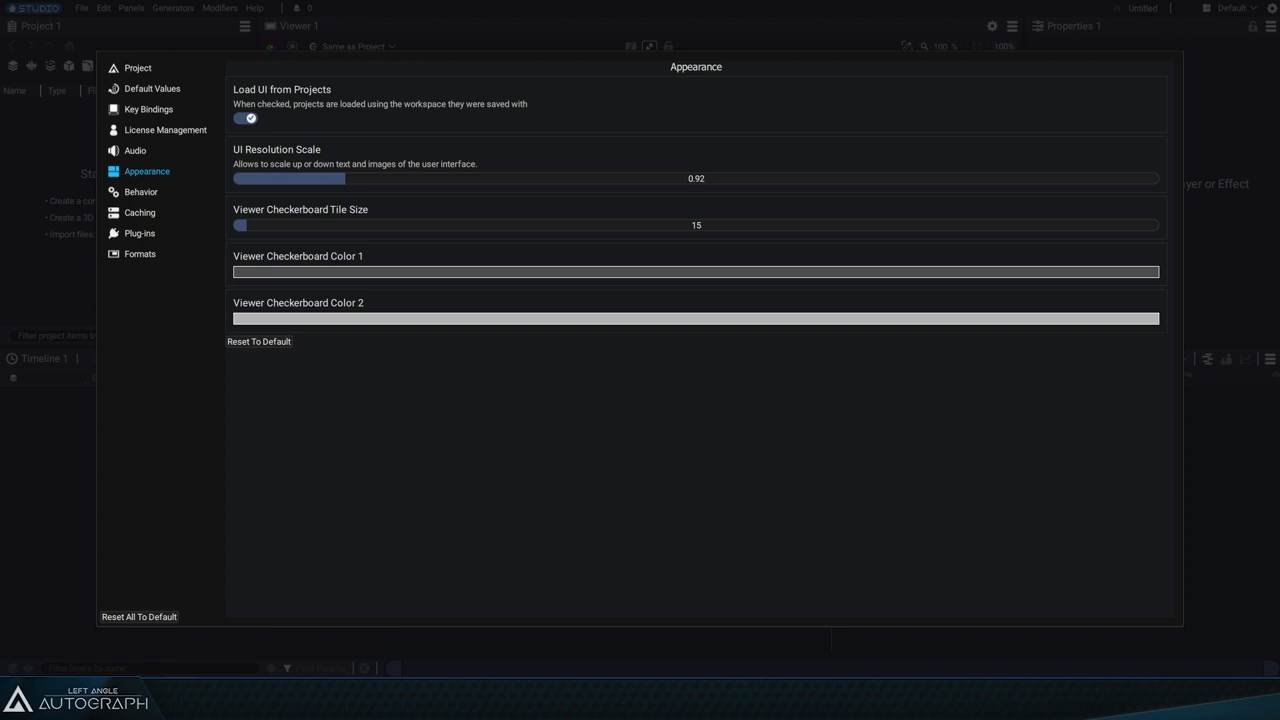
scroll(391, 178, "down", 2)
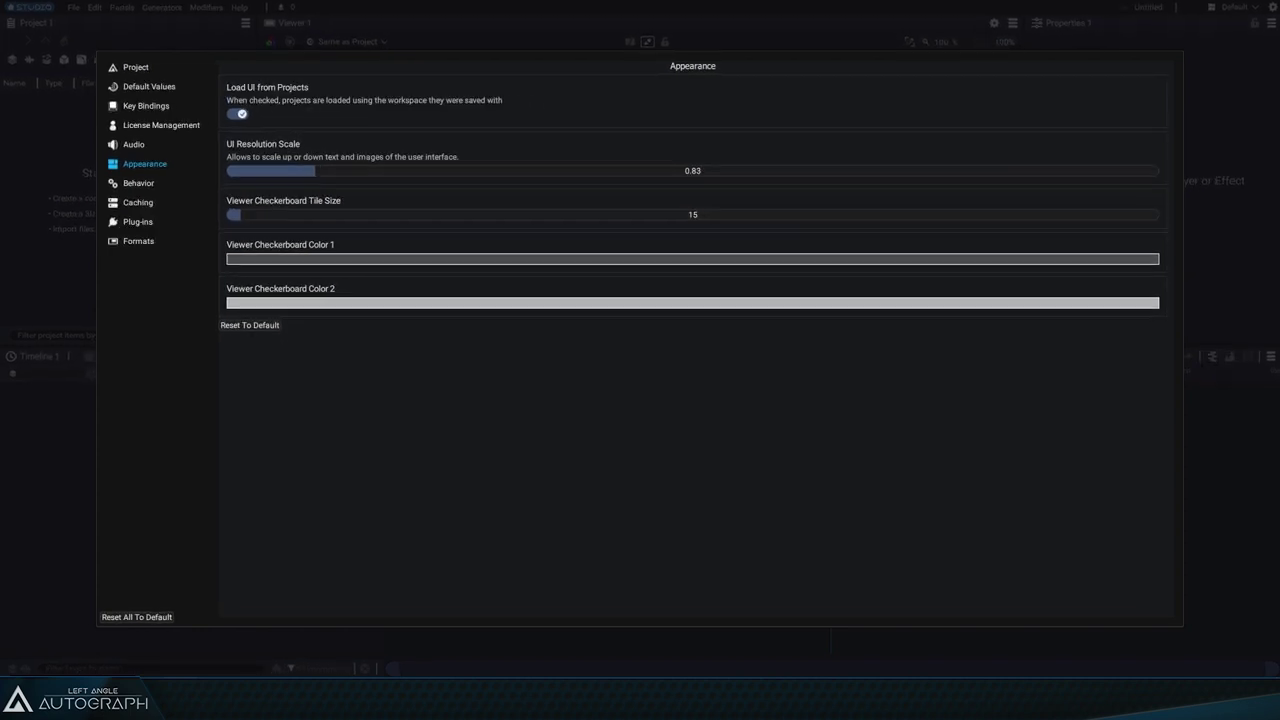
scroll(391, 171, "up", 1)
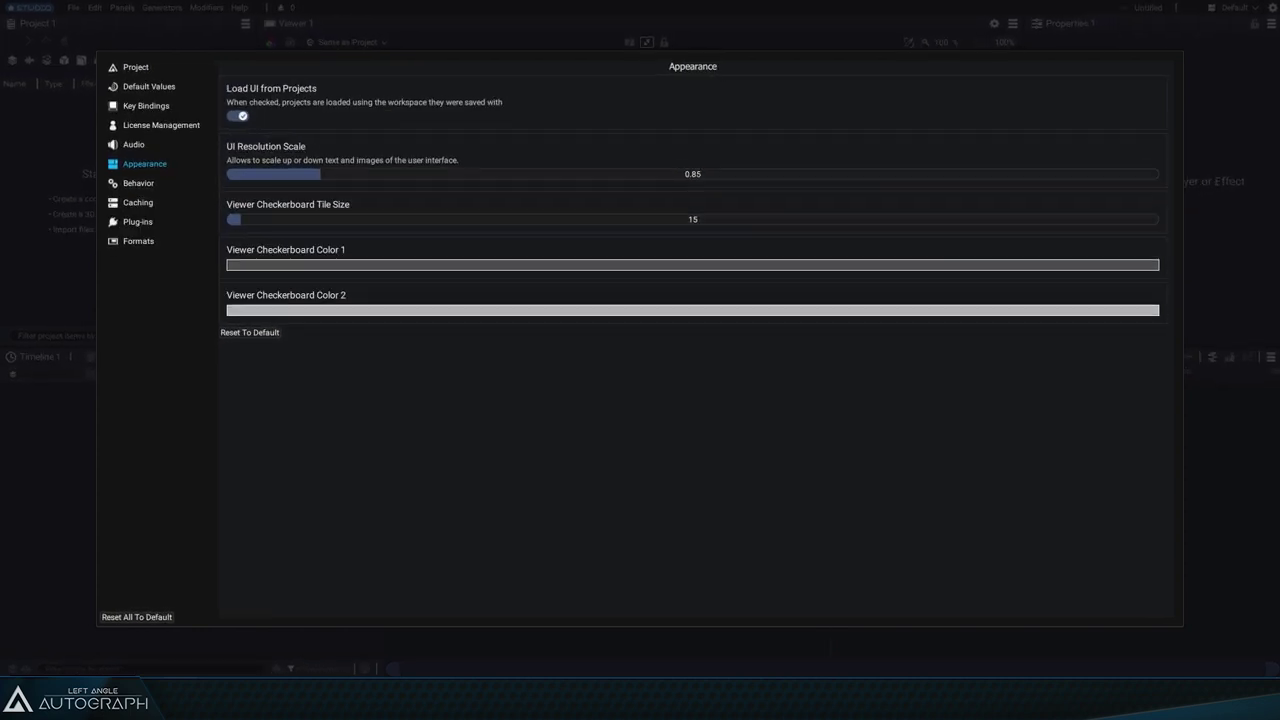
scroll(353, 175, "up", 1)
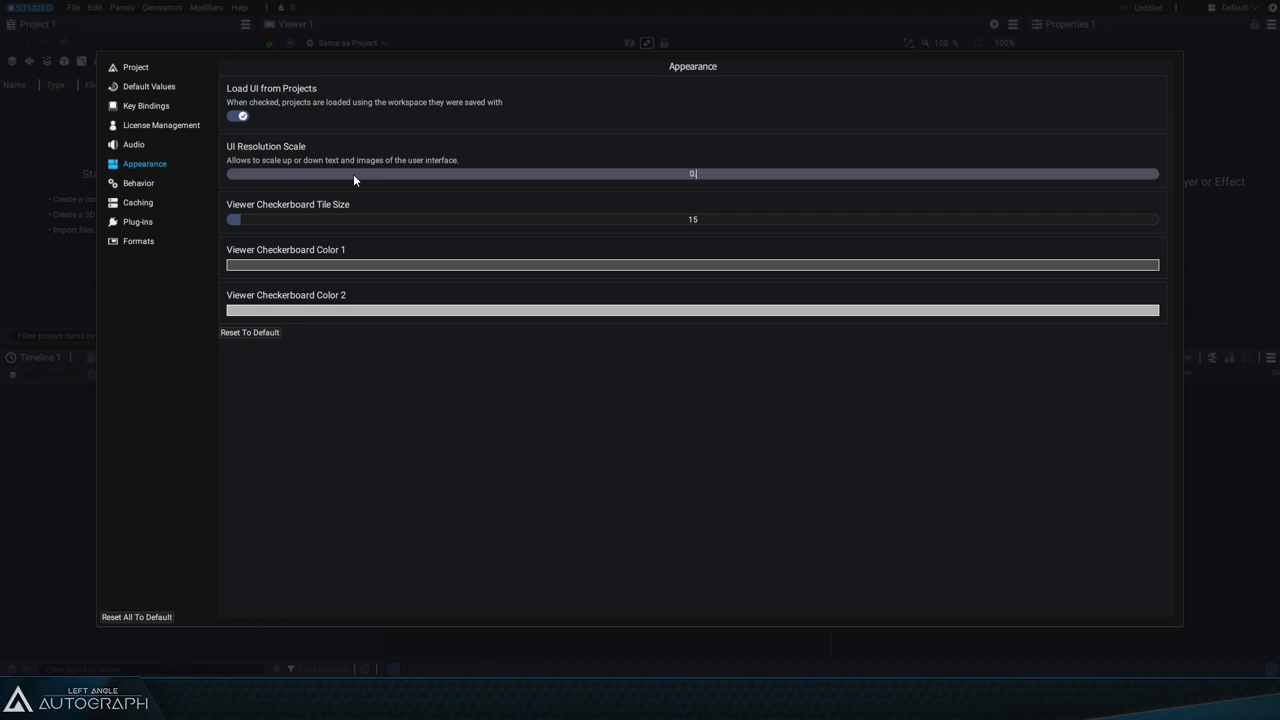
left_click(42, 249)
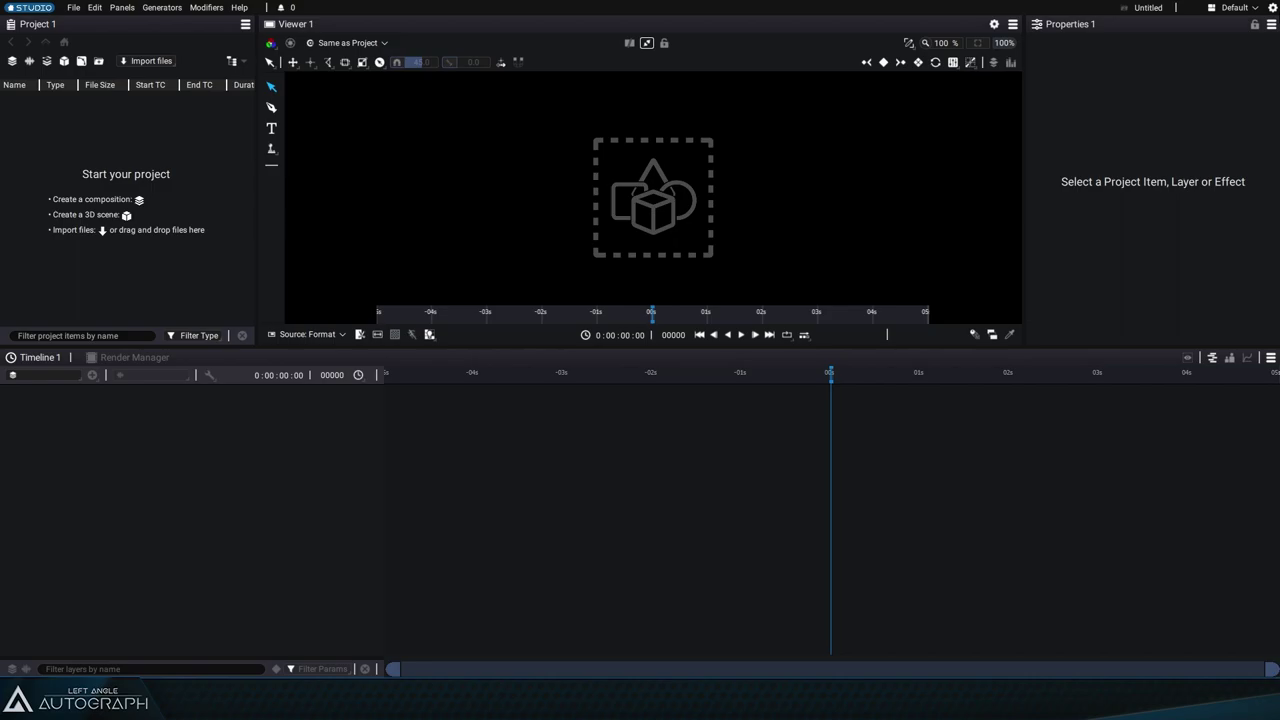
- Raise the UI Resolution Scale slider to 1.25 and close Preferences
left_click(1273, 7)
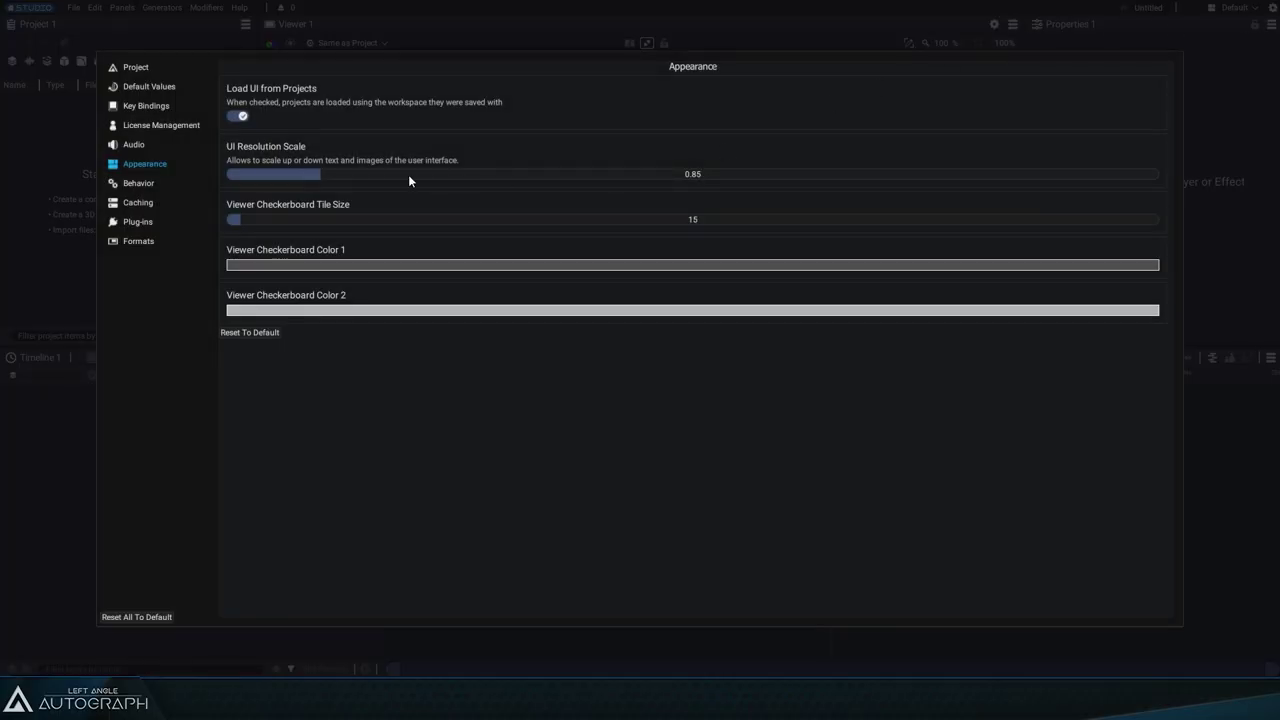
left_click_drag(307, 176, 455, 205)
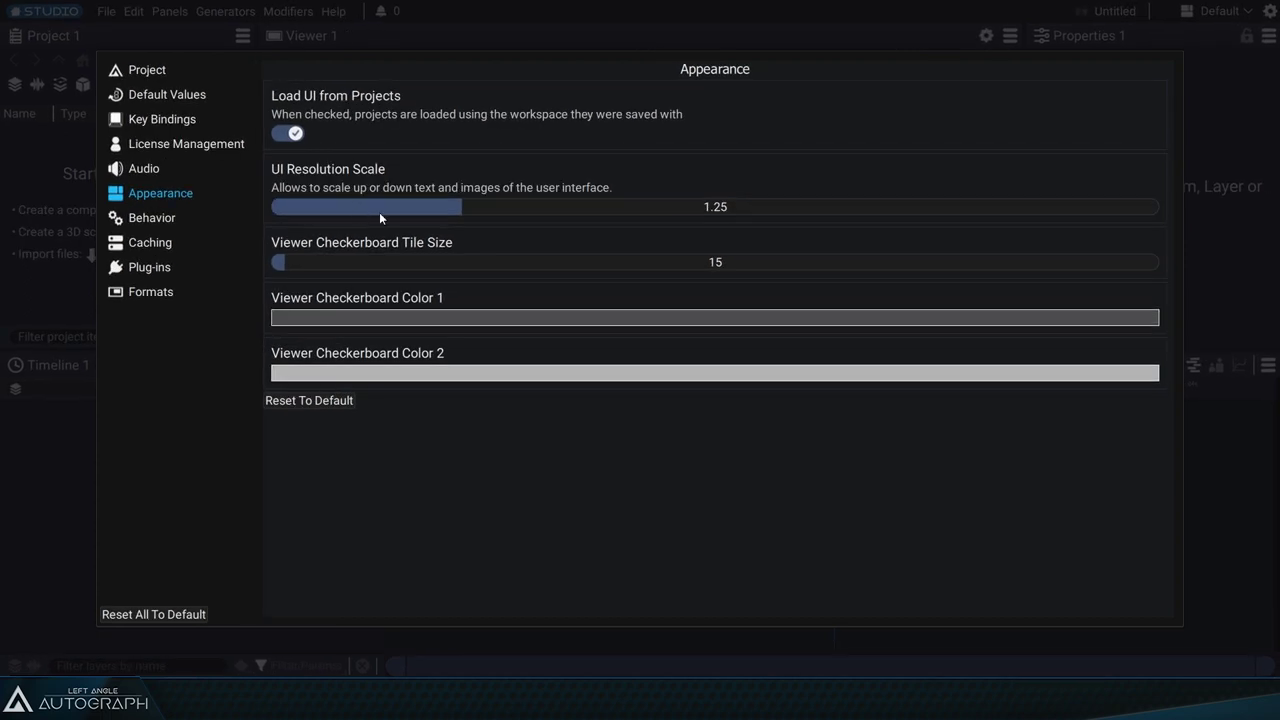
left_click(62, 221)
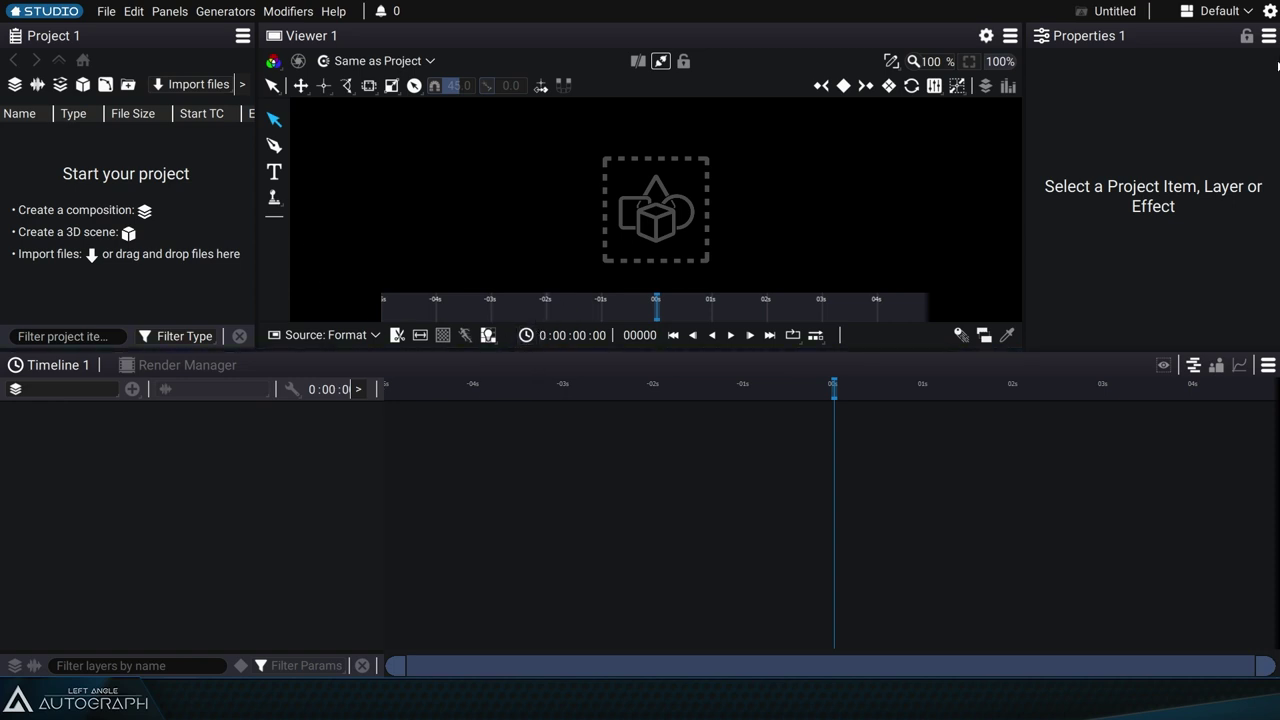
- Enter 1.0 as the UI Resolution Scale in Preferences and close the dialog
left_click(1270, 11)
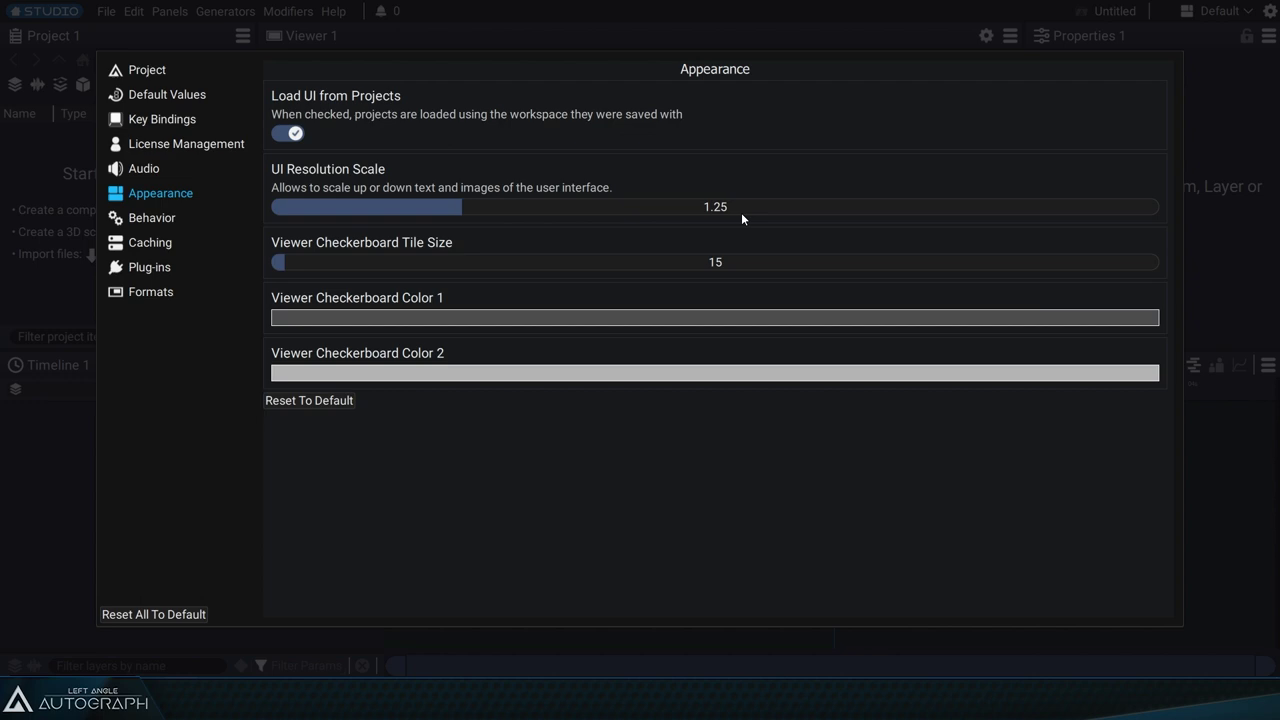
double_click(741, 216)
type("1.0")
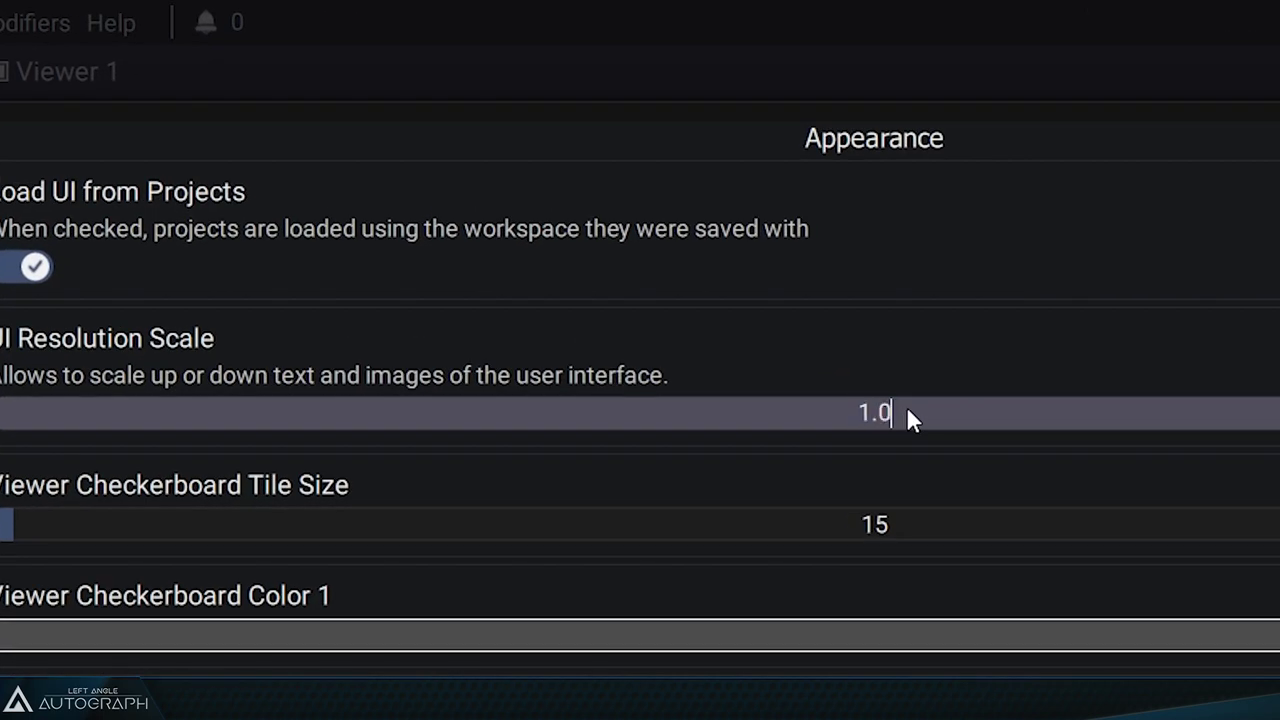
key("Return")
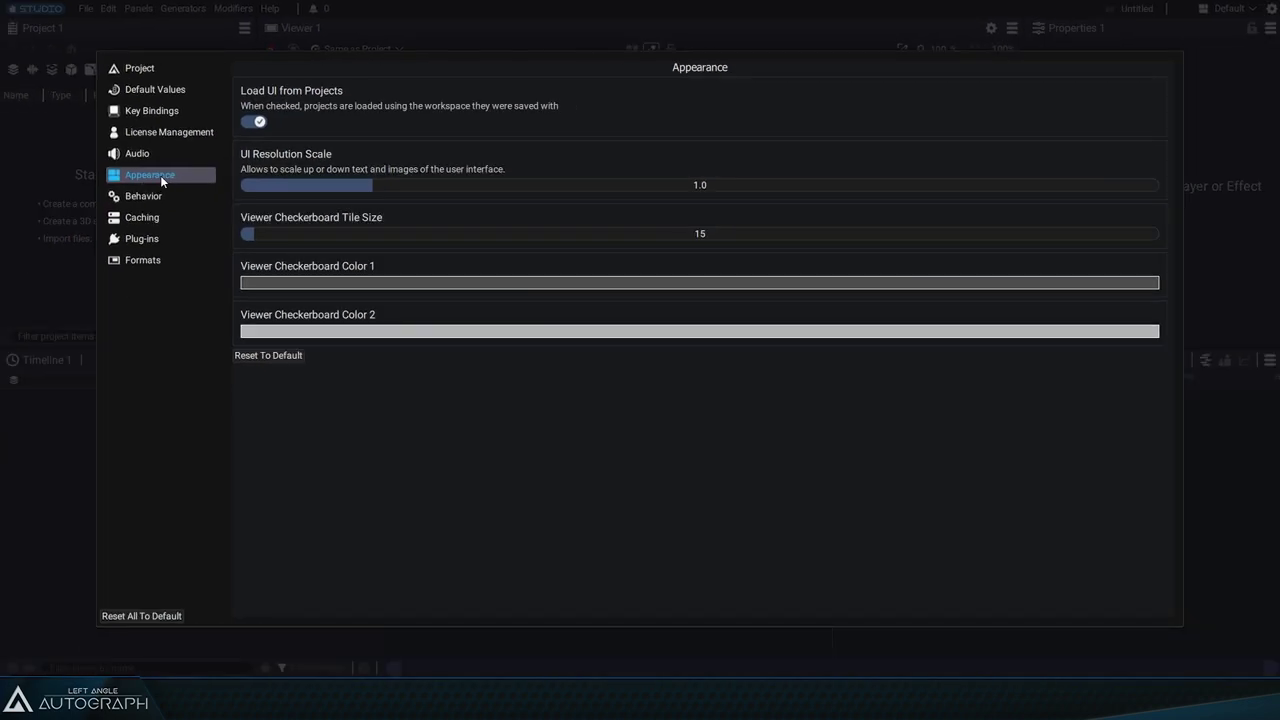
left_click(82, 190)
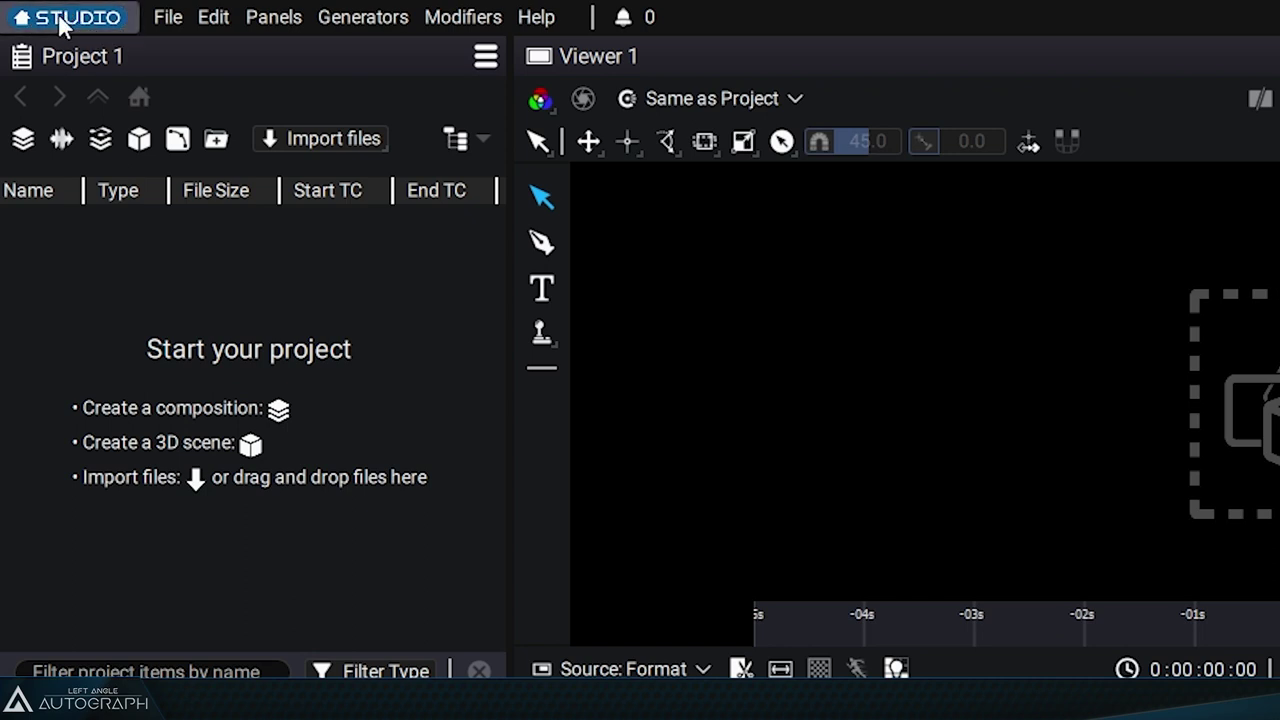
- Open the Studio home page showing the Motion Design Awards asset and scroll it briefly
left_click(59, 18)
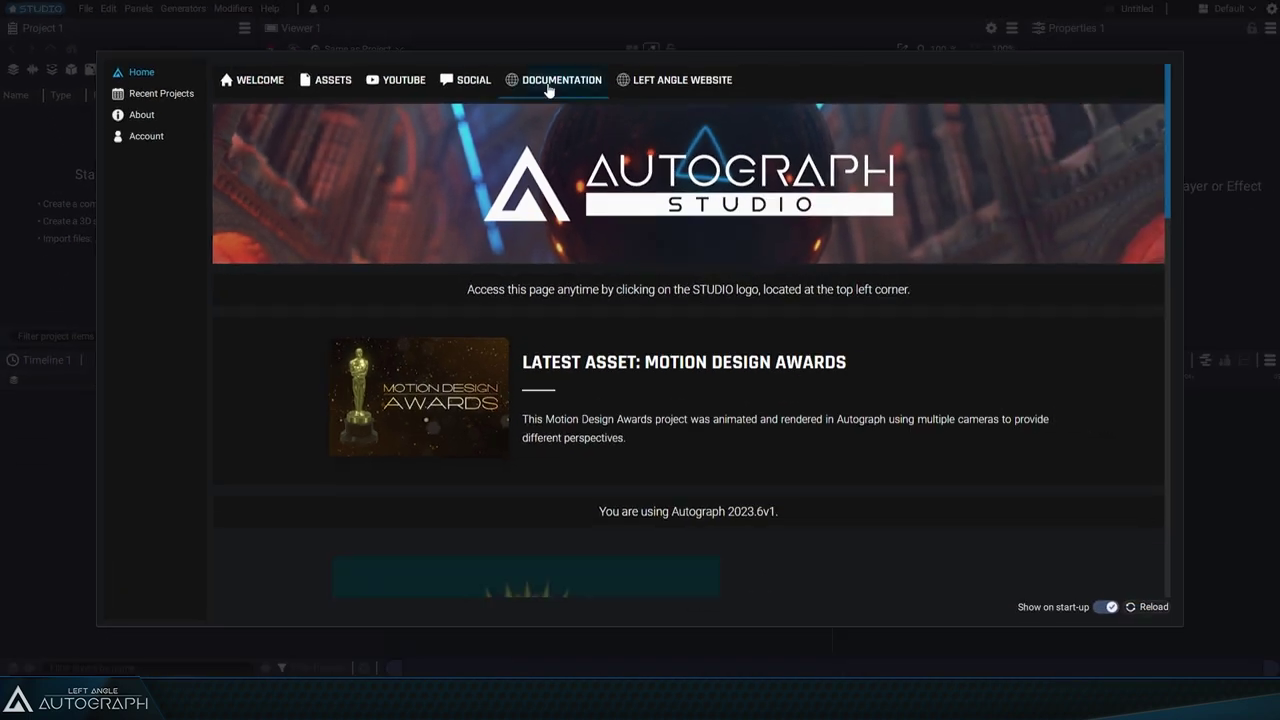
left_click_drag(1171, 126, 1197, 125)
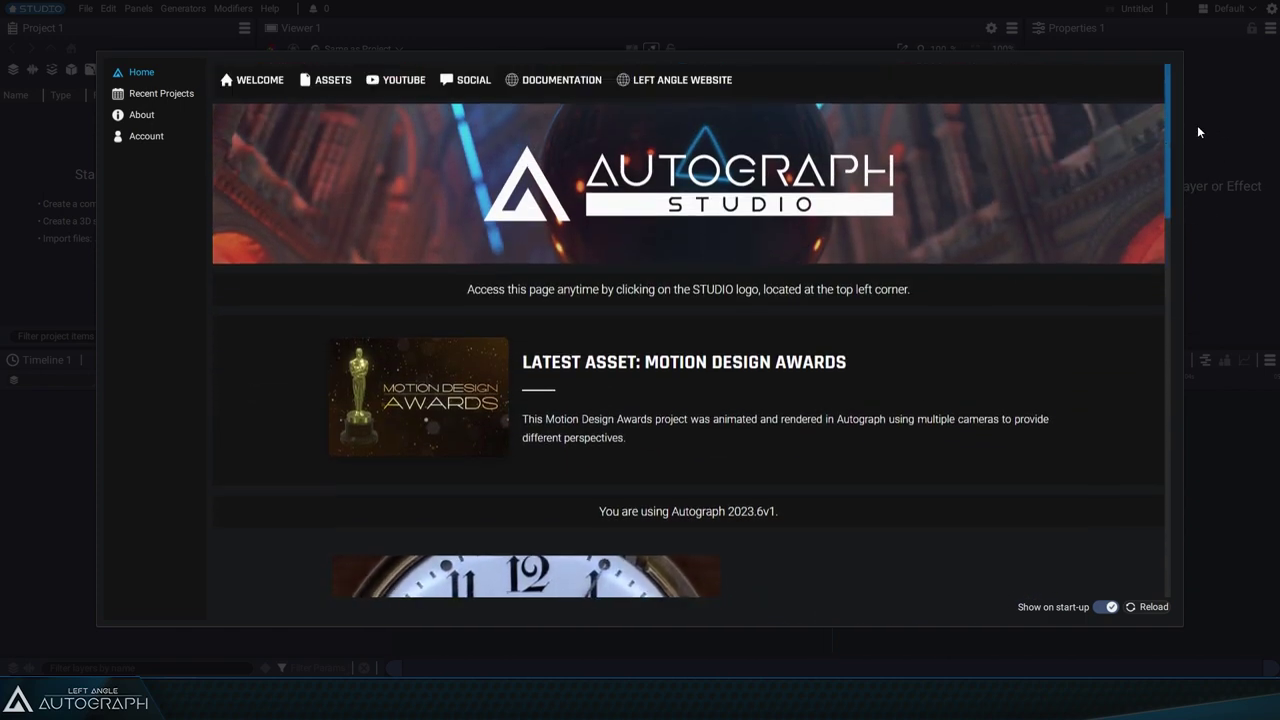
- Switch to the ASSETS page and open the Non-Photorealistic Rendering project card
left_click(335, 82)
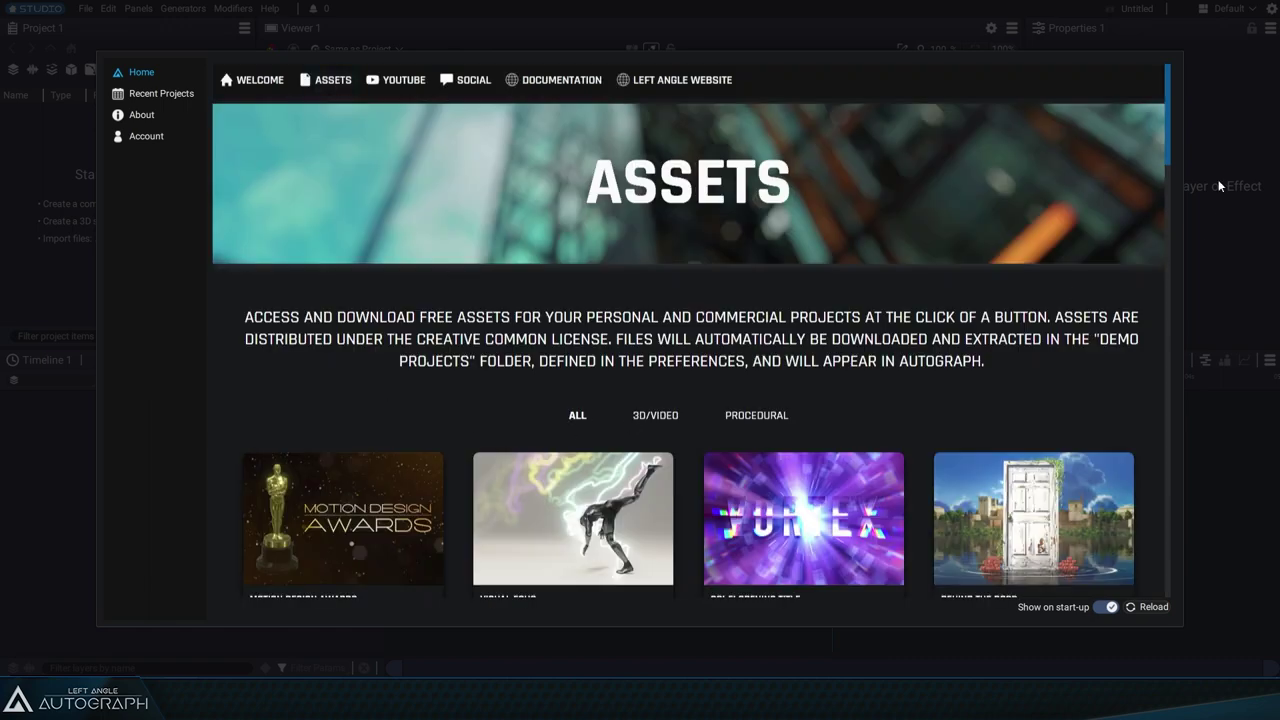
left_click_drag(1173, 83, 1178, 135)
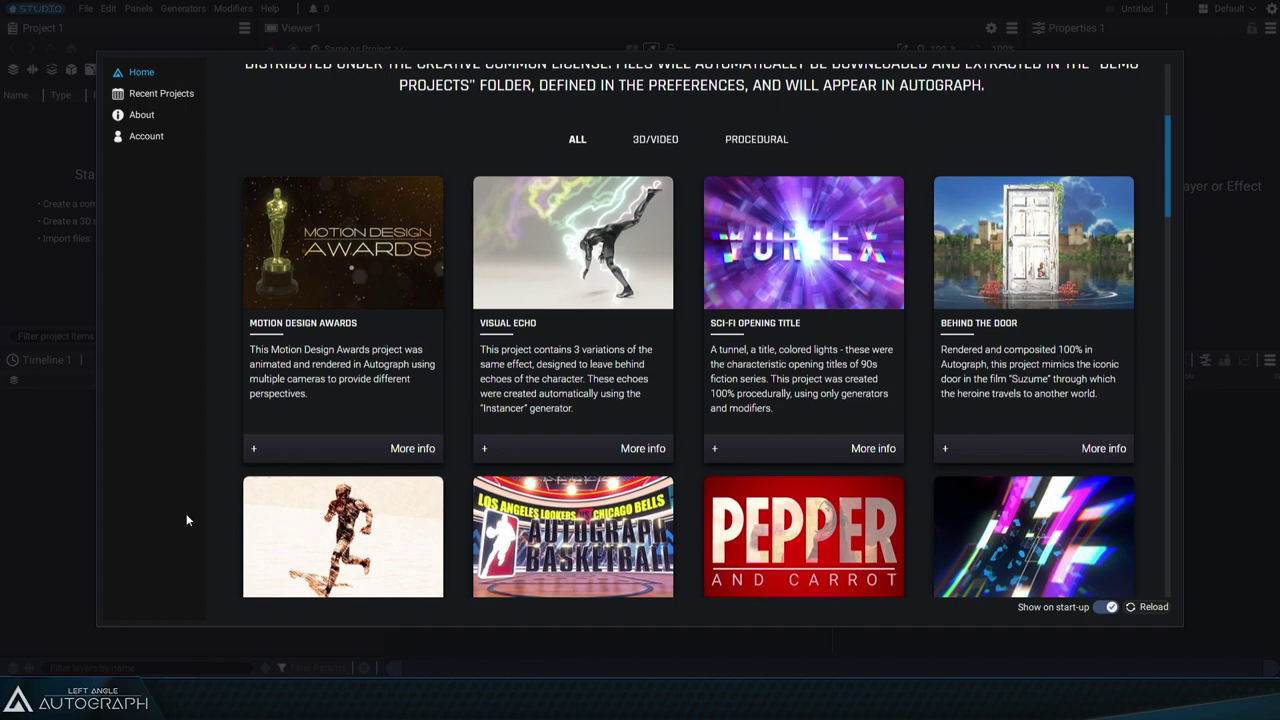
left_click(318, 518)
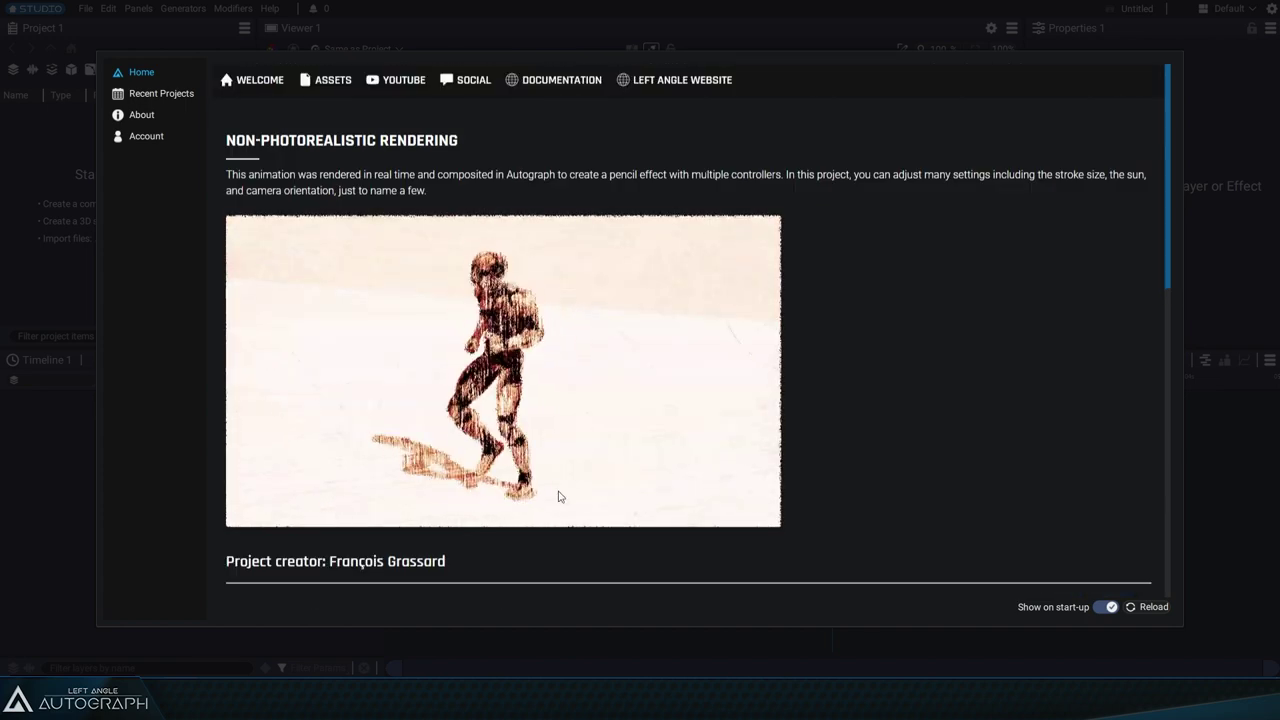
- Read through the Non-Photorealistic Rendering details, including the license heading, and return to the top
left_click_drag(1166, 104, 1166, 181)
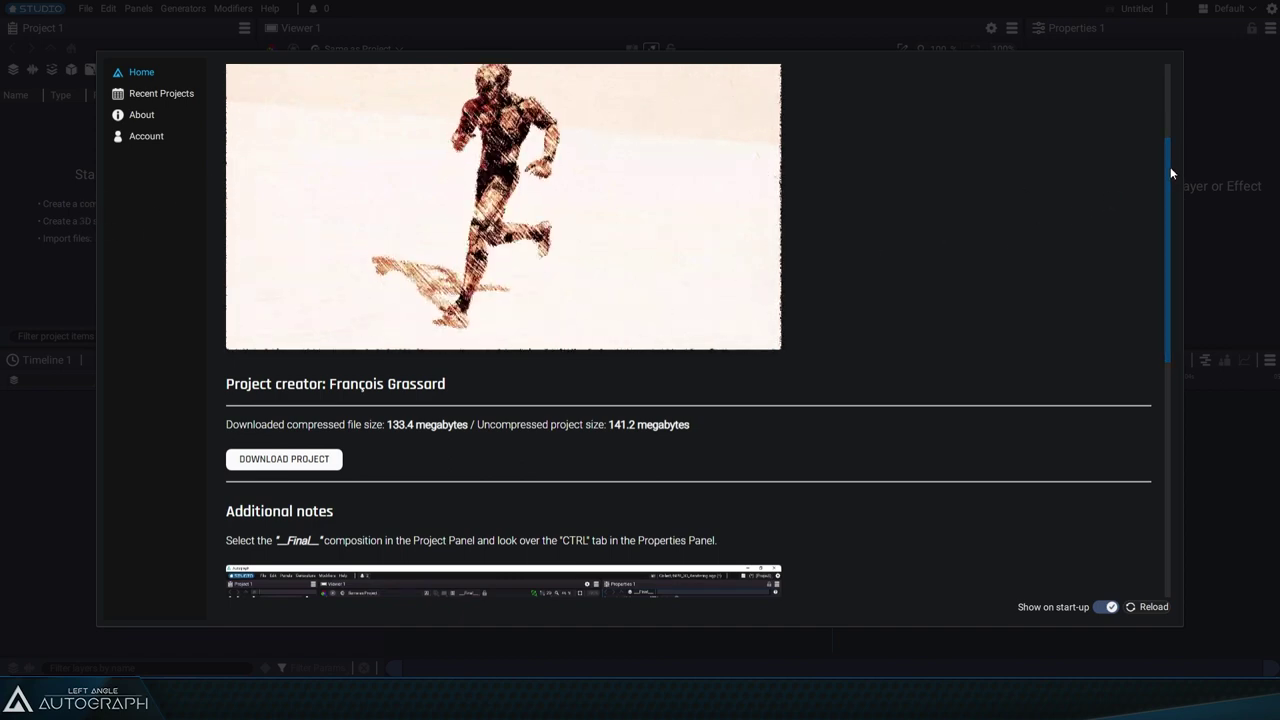
left_click_drag(1172, 173, 1197, 371)
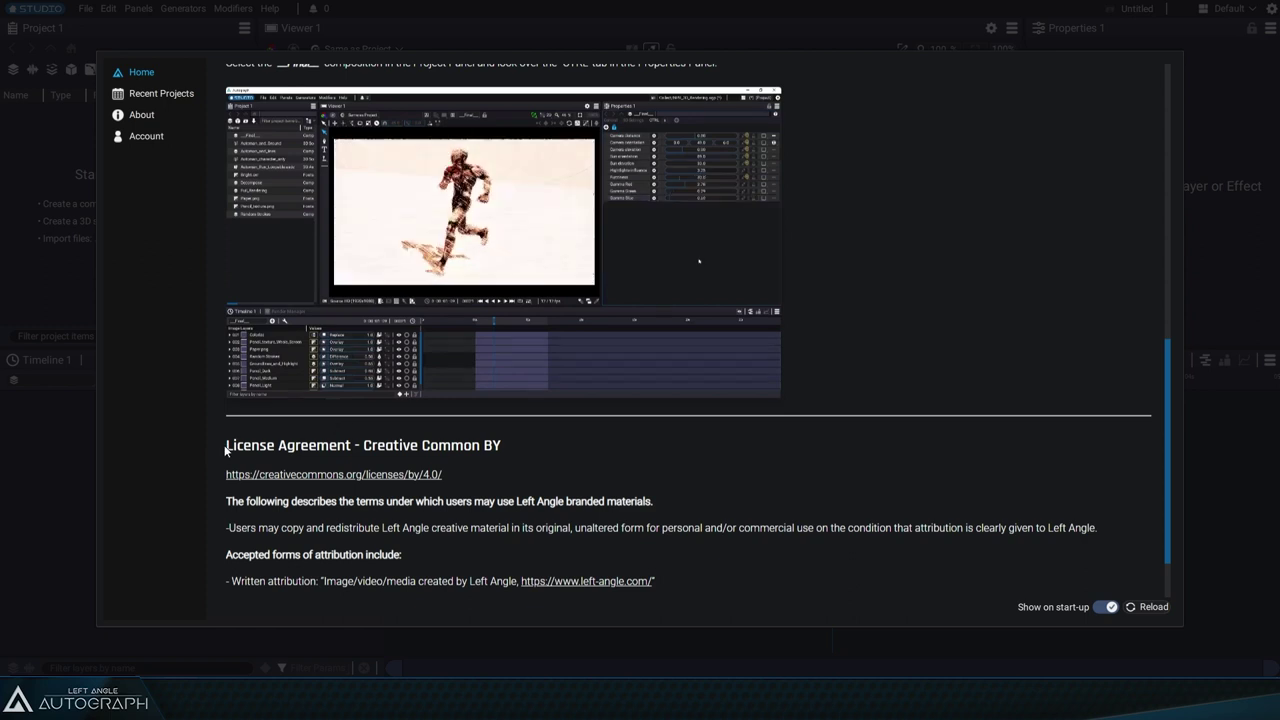
left_click_drag(230, 452, 535, 454)
left_click(536, 451)
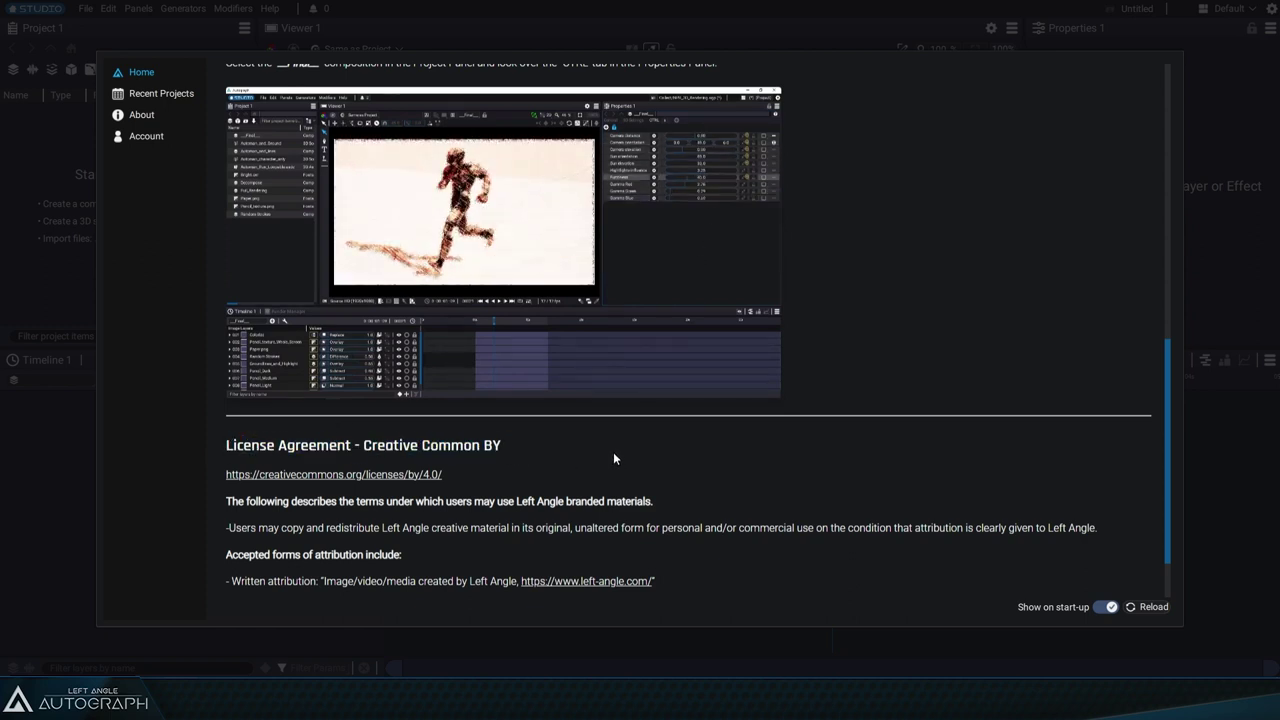
scroll(1168, 392, "up", 1)
left_click_drag(1168, 395, 1183, 126)
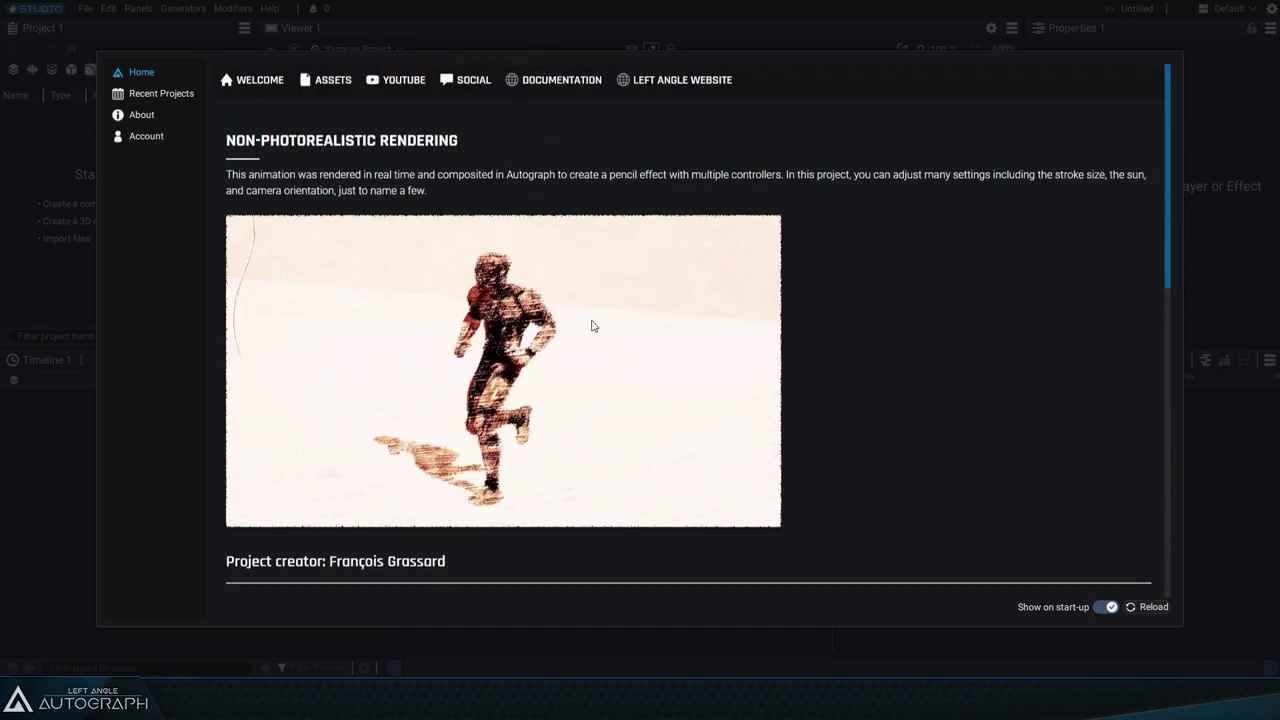
- Close the home page to reveal the empty untitled workspace
left_click(64, 258)
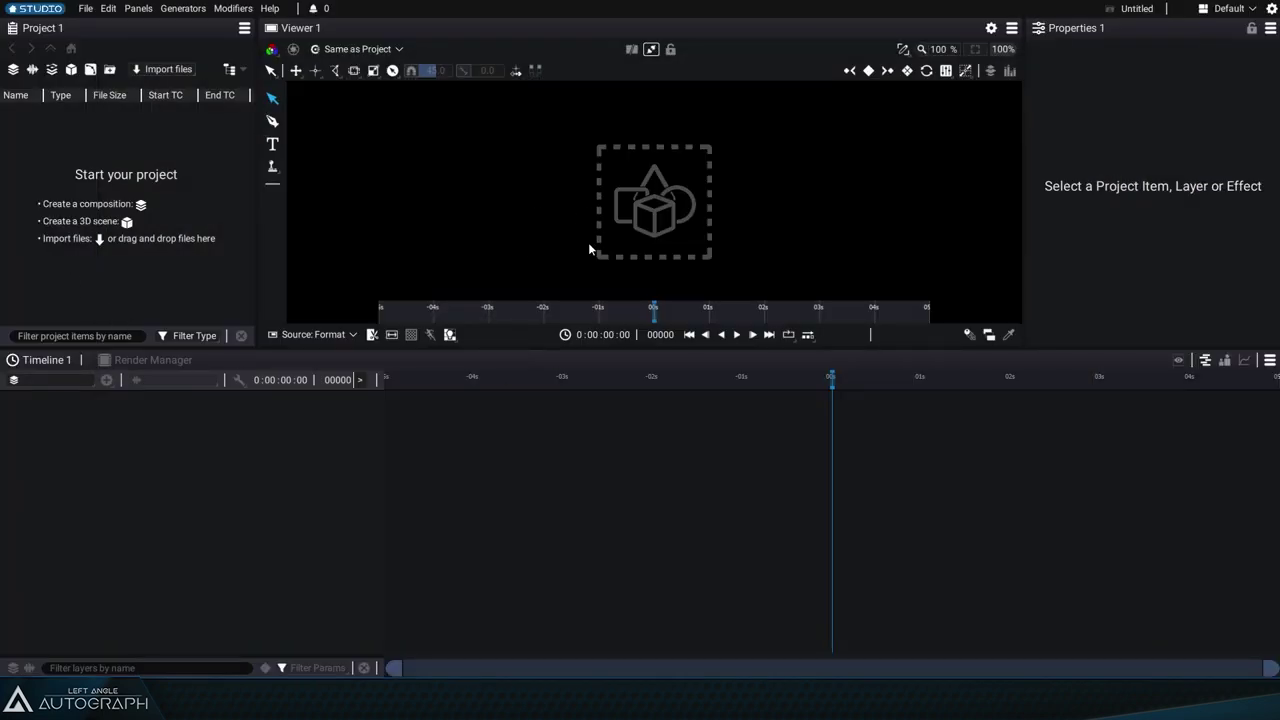